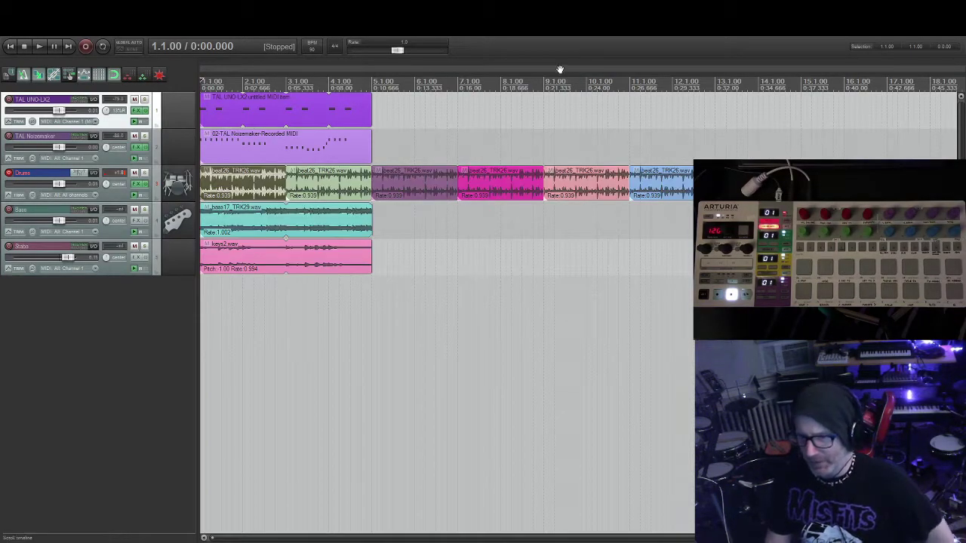
Step: Create eight regions along the timeline from time selections, including bars 1 to 3, bars 9 to 13 and 27.3.00 to 29.1.00
{"action": "scroll", "coordinate": [550, 113], "scroll_direction": "down", "scroll_amount": 3}
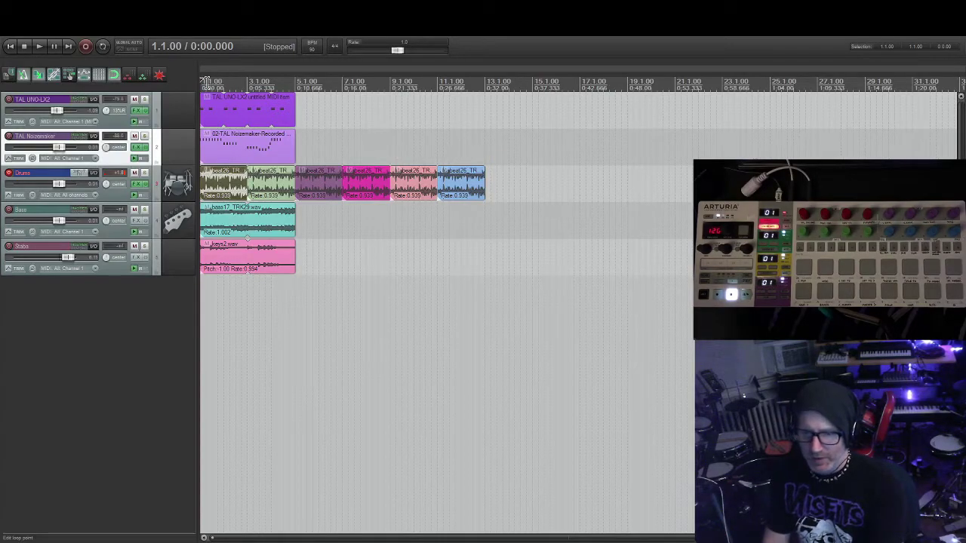
{"action": "left_click_drag", "start_coordinate": [200, 80], "coordinate": [346, 81]}
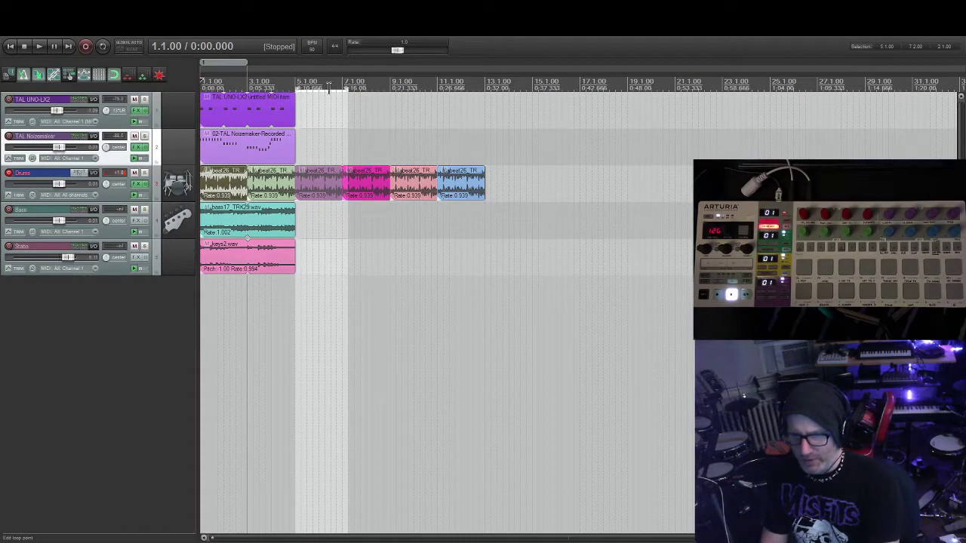
{"action": "left_click", "coordinate": [295, 81]}
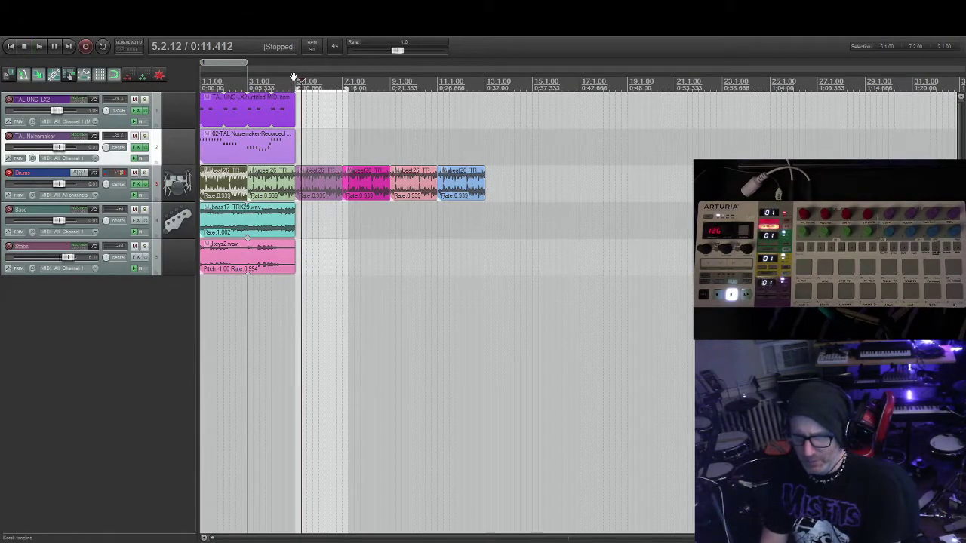
{"action": "left_click_drag", "start_coordinate": [391, 81], "coordinate": [865, 80]}
{"action": "key", "text": "shift+r"}
{"action": "key", "text": "shift+r"}
{"action": "key", "text": "shift+r"}
{"action": "key", "text": "shift+r"}
{"action": "key", "text": "shift+r"}
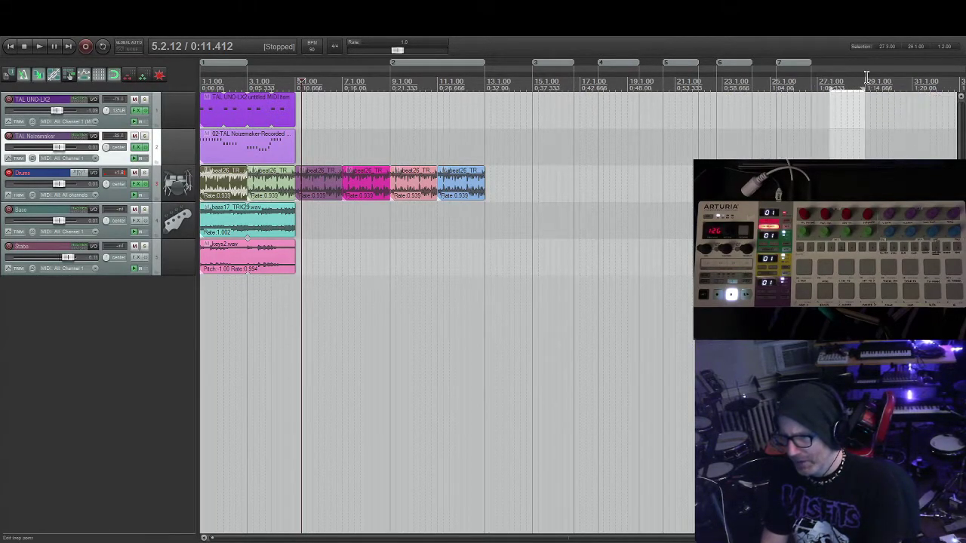
{"action": "key", "text": "shift+r"}
Step: Jump back and forth between the eight timeline regions, setting the edit cursor and time selection to each one
{"action": "key", "text": "1"}
{"action": "key", "text": "2"}
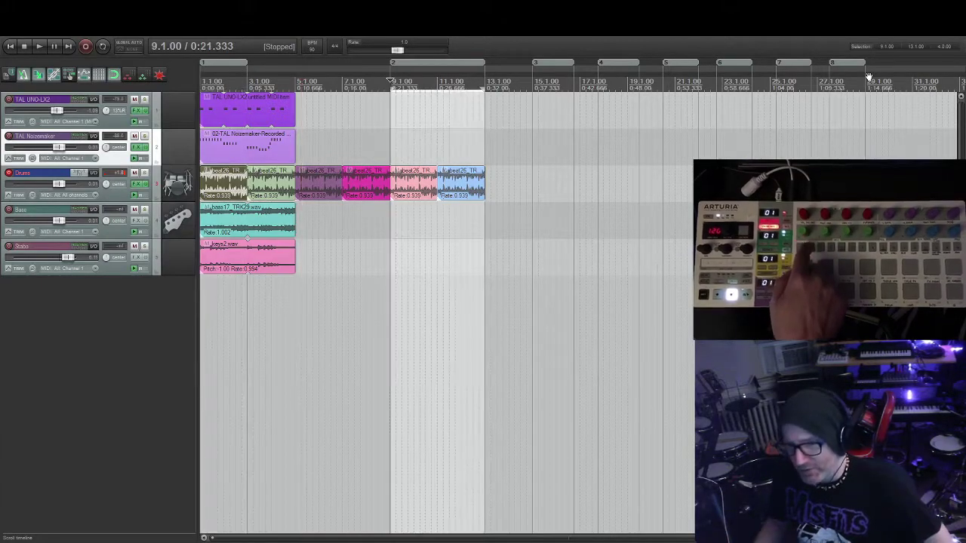
{"action": "key", "text": "4"}
{"action": "key", "text": "5"}
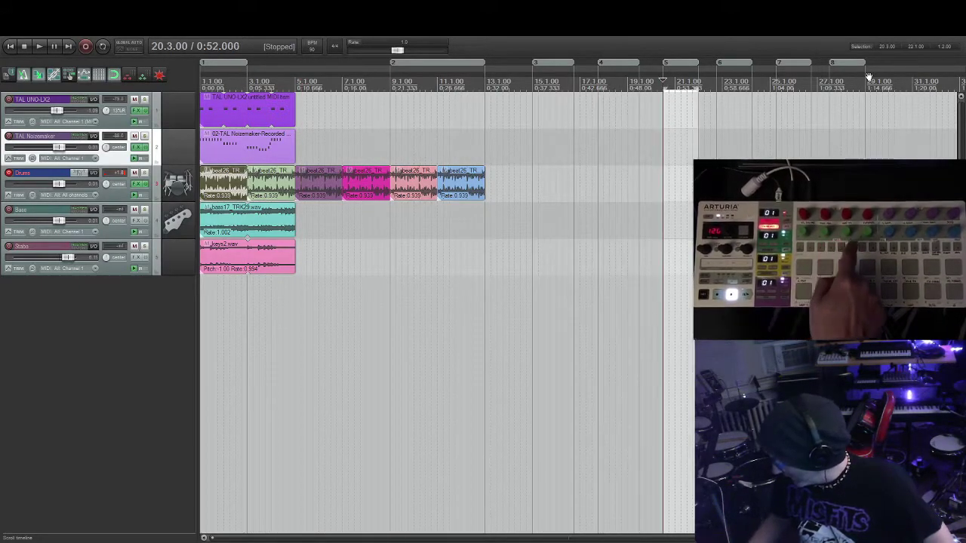
{"action": "key", "text": "6"}
{"action": "key", "text": "7"}
{"action": "key", "text": "8"}
{"action": "key", "text": "7"}
{"action": "key", "text": "4"}
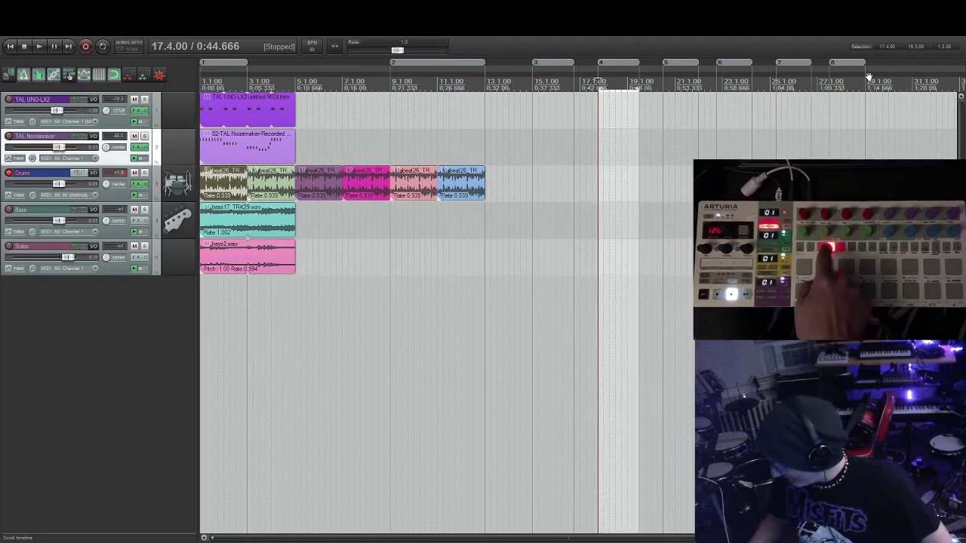
{"action": "key", "text": "3"}
{"action": "key", "text": "4"}
{"action": "key", "text": "2"}
{"action": "key", "text": "3"}
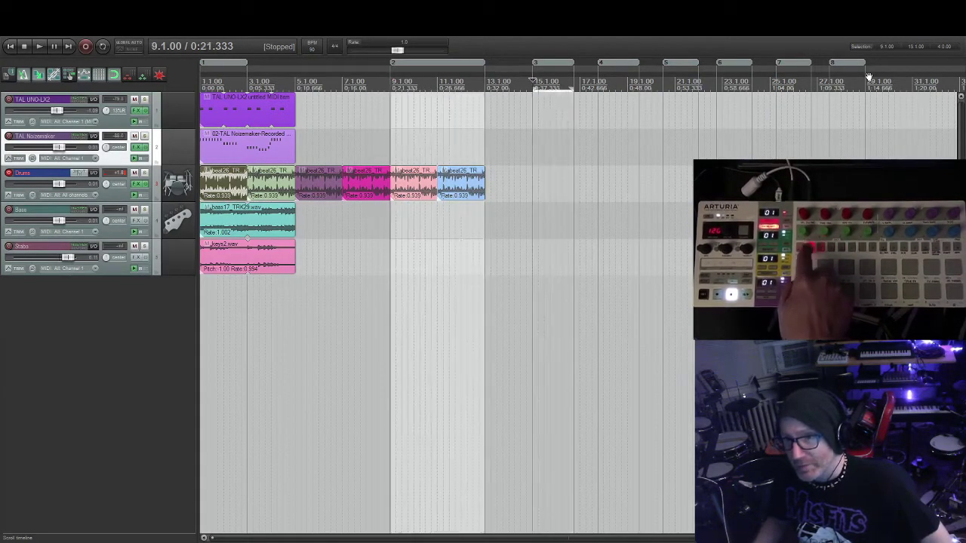
{"action": "key", "text": "2"}
{"action": "key", "text": "5"}
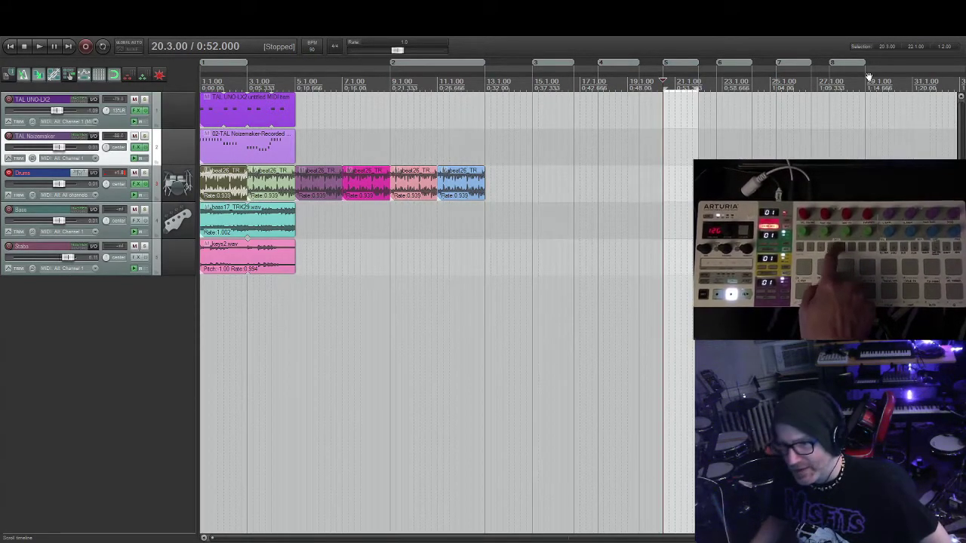
{"action": "key", "text": "4"}
{"action": "key", "text": "6"}
{"action": "key", "text": "5"}
{"action": "key", "text": "8"}
{"action": "key", "text": "7"}
{"action": "key", "text": "6"}
{"action": "key", "text": "5"}
{"action": "key", "text": "4"}
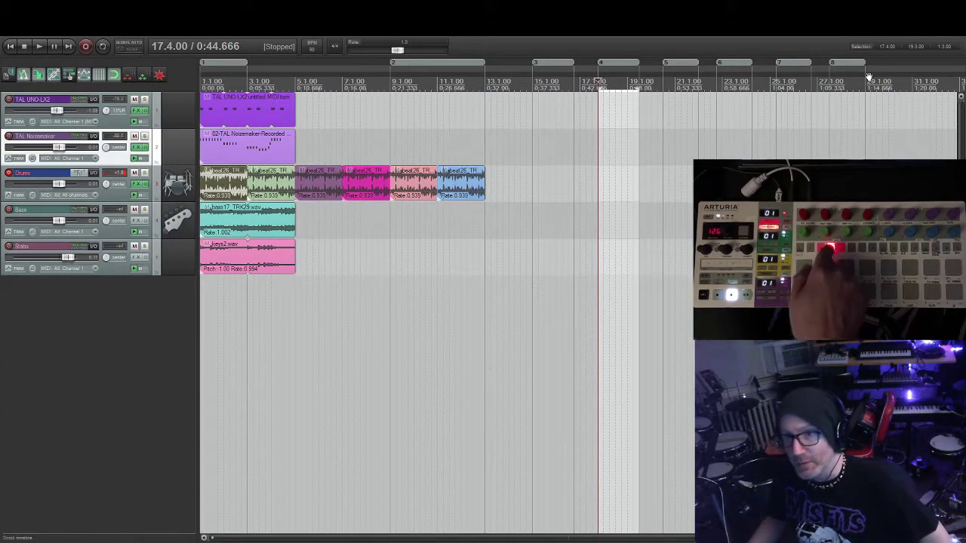
{"action": "key", "text": "3"}
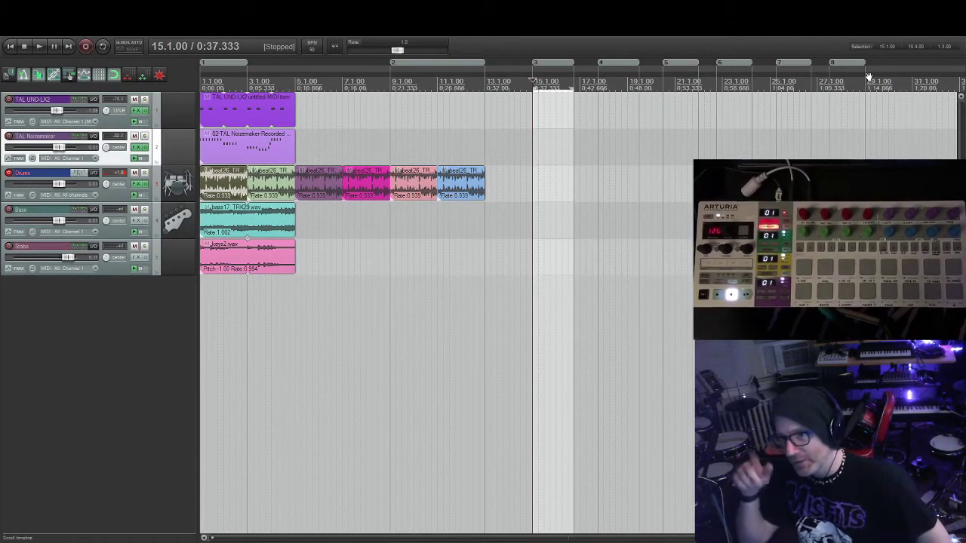
{"action": "key", "text": "6"}
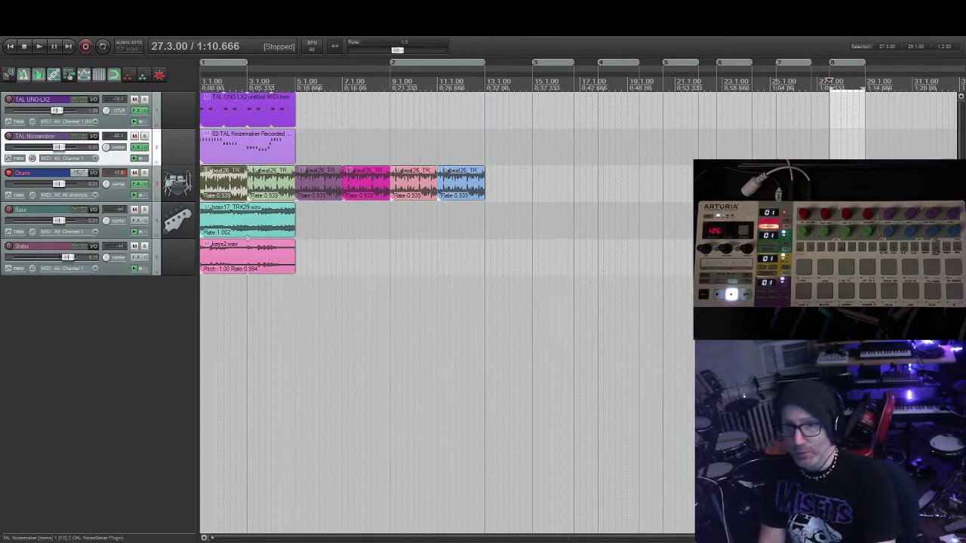
Step: Open the media item properties of the TAL UNO-LX2 MIDI item and close them without changing anything
{"action": "left_click", "coordinate": [253, 113]}
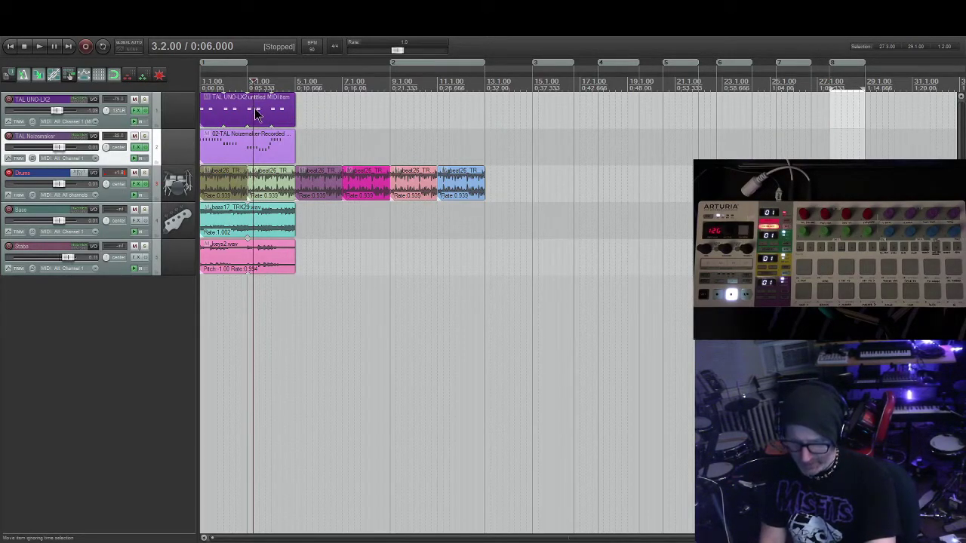
{"action": "key", "text": "F2"}
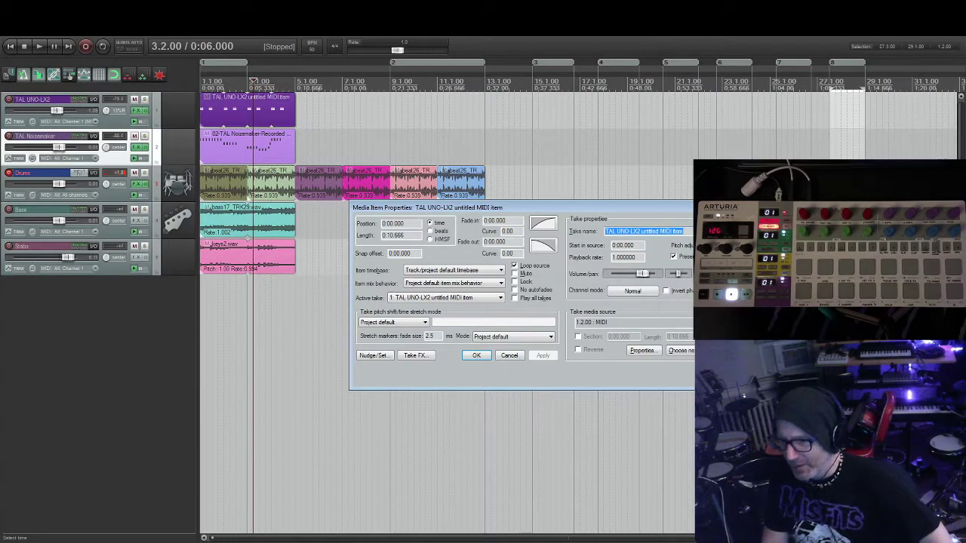
{"action": "key", "text": "Return"}
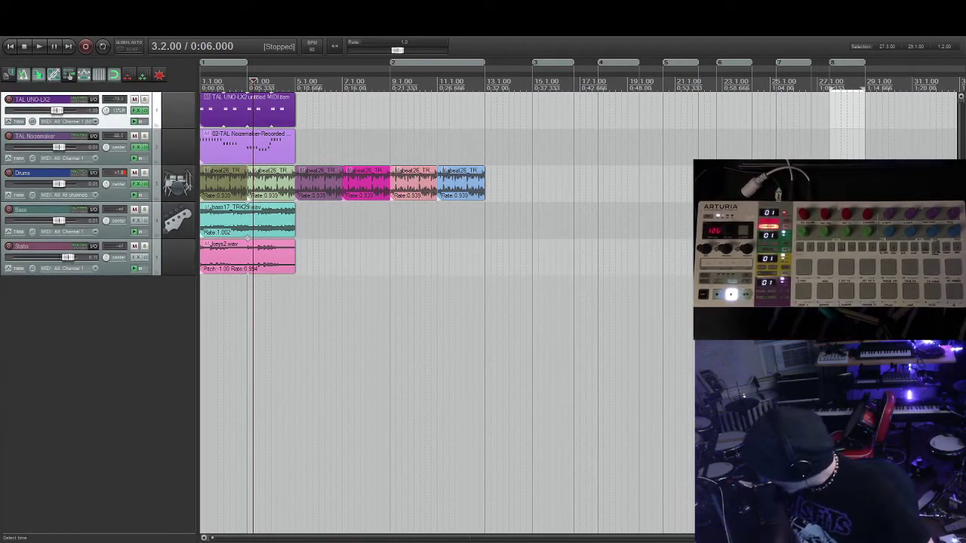
Step: Select the TAL Noisemaker track, then show and hide the Media Explorer
{"action": "left_click", "coordinate": [151, 147]}
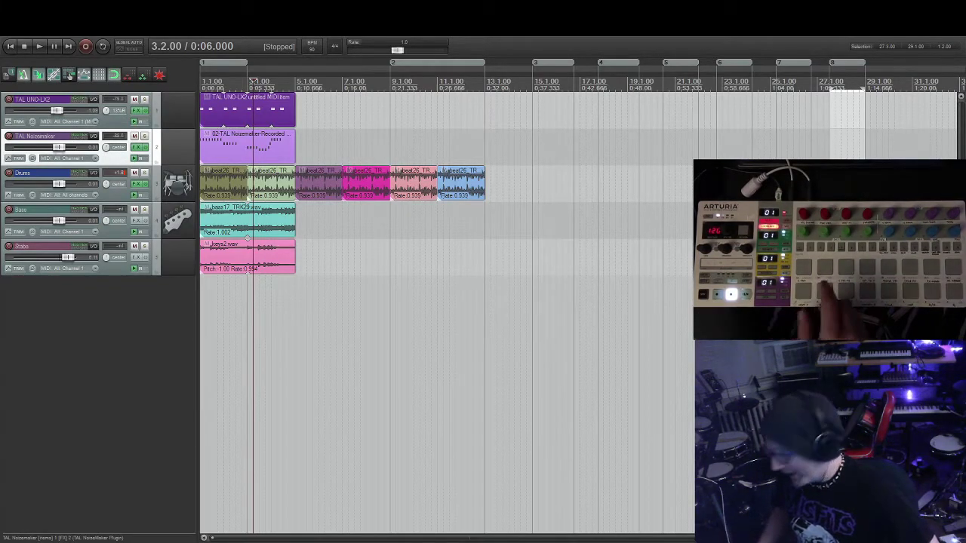
{"action": "key", "text": "ctrl+alt+x"}
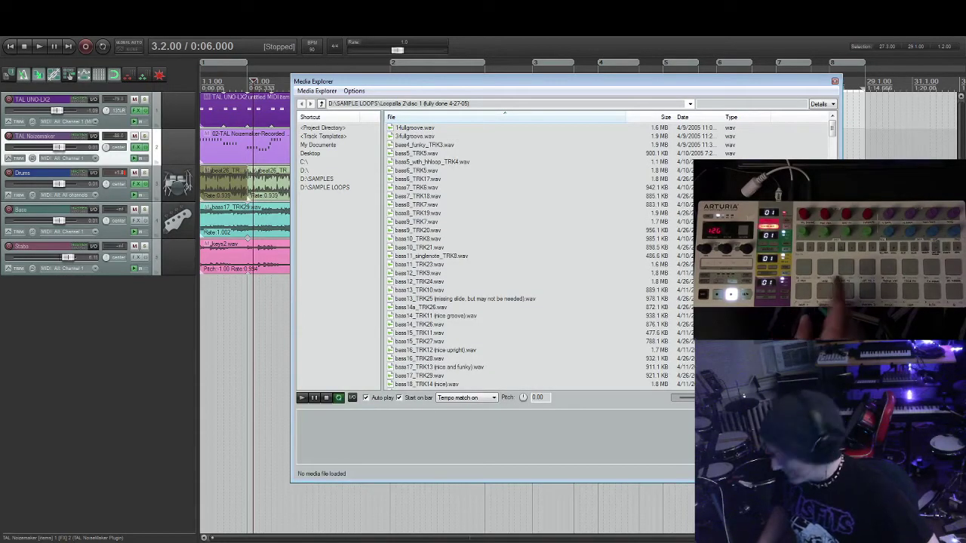
{"action": "key", "text": "ctrl+alt+x"}
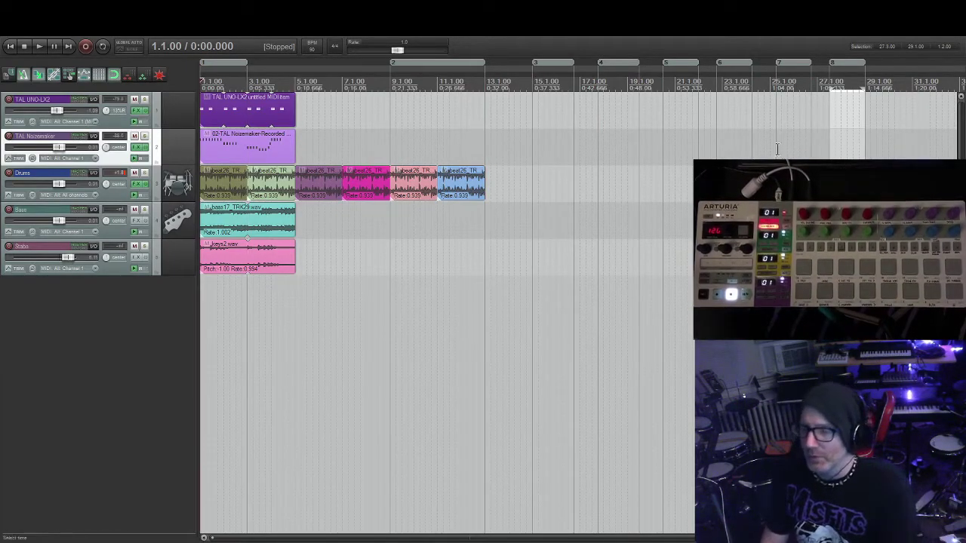
Step: Delete all eight regions from the timeline
{"action": "left_click_drag", "start_coordinate": [851, 63], "coordinate": [441, 62]}
{"action": "left_click", "coordinate": [227, 64]}
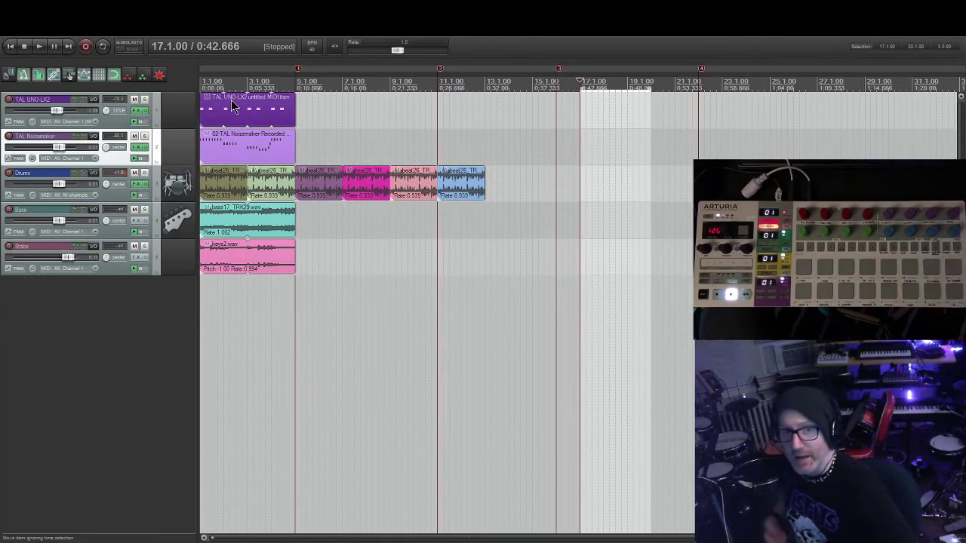
Step: Show and hide the FX window of the TAL UNO-LX2 track several times
{"action": "left_click", "coordinate": [111, 123]}
{"action": "left_click", "coordinate": [138, 112]}
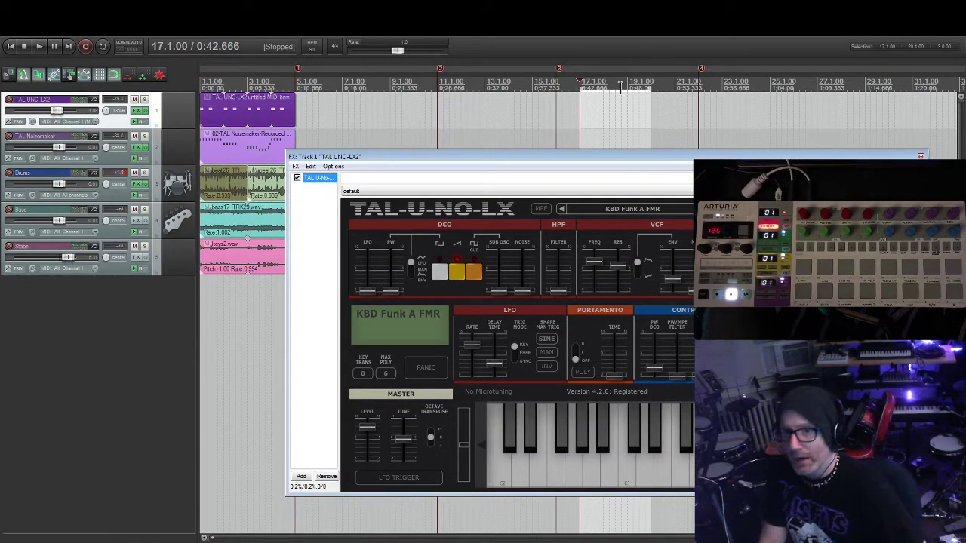
{"action": "key", "text": "Escape"}
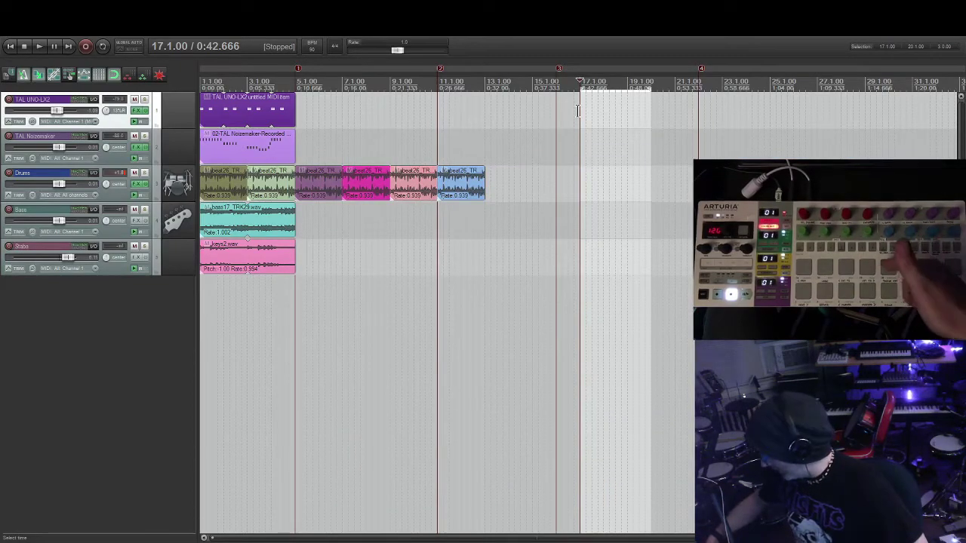
{"action": "key", "text": "f"}
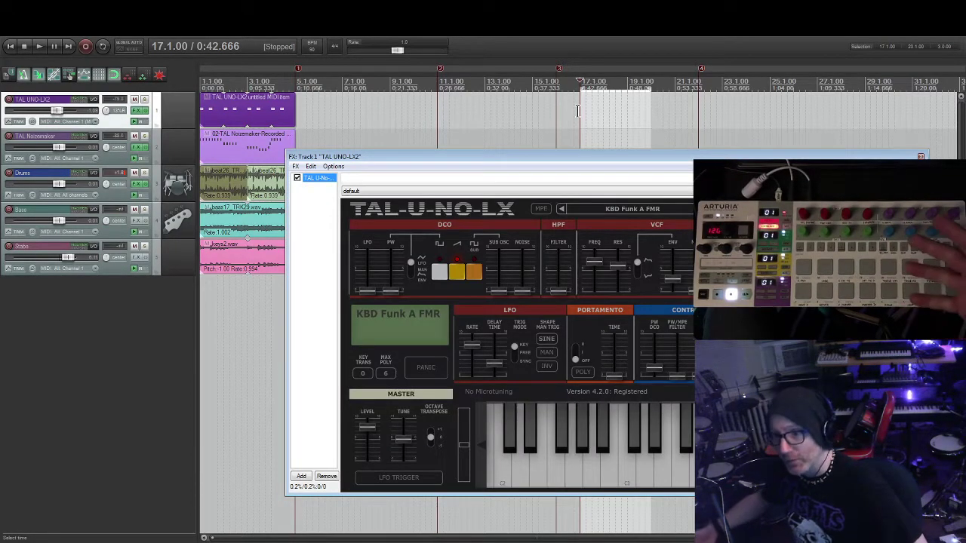
{"action": "key", "text": "Escape"}
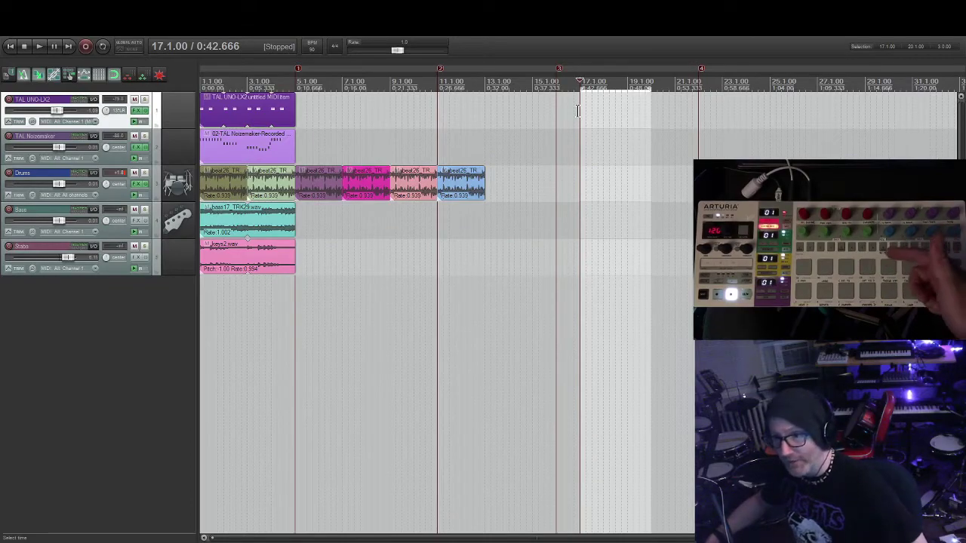
{"action": "key", "text": "f"}
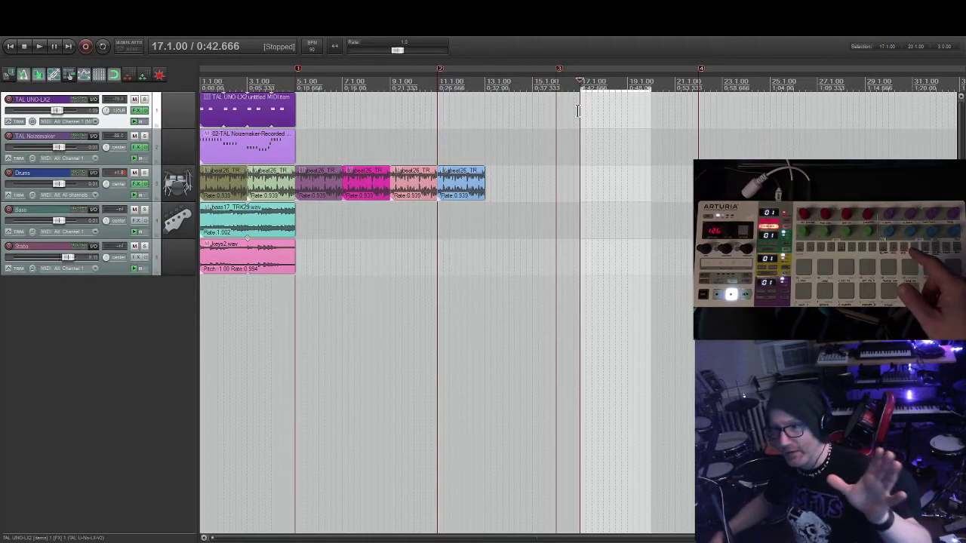
{"action": "key", "text": "shift+f"}
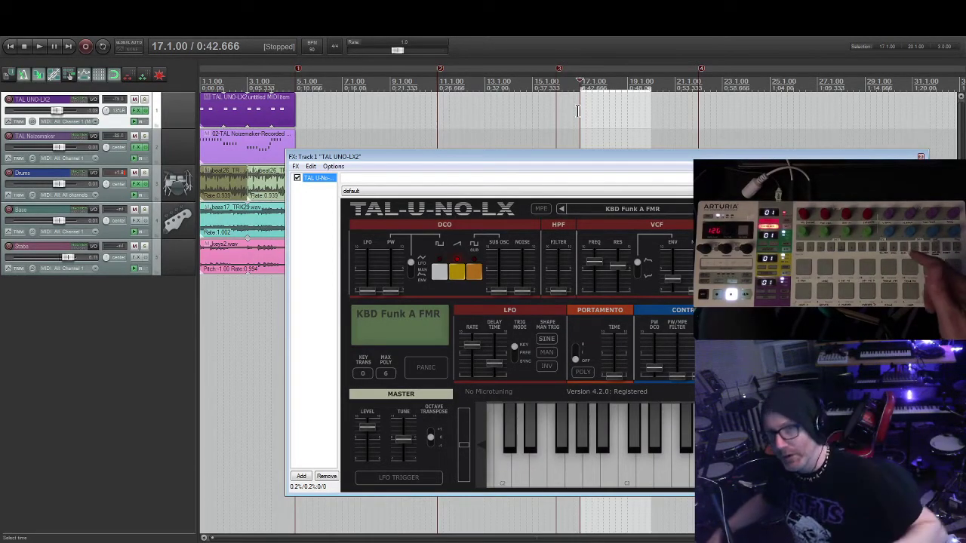
{"action": "key", "text": "shift+f"}
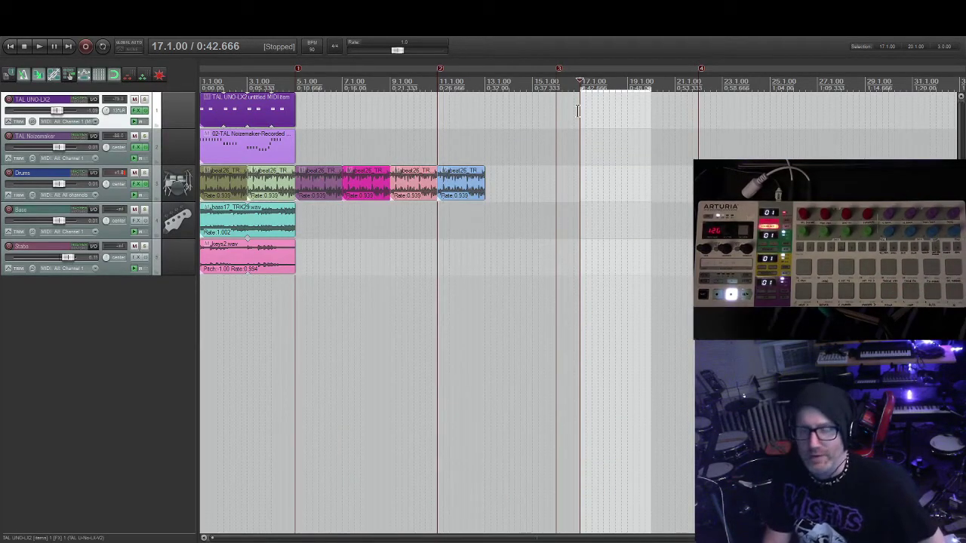
Step: Open the TAL Noisemaker track's FX chain, display its Valhalla Supermassive plugin and move the window over the track list
{"action": "left_click", "coordinate": [103, 154]}
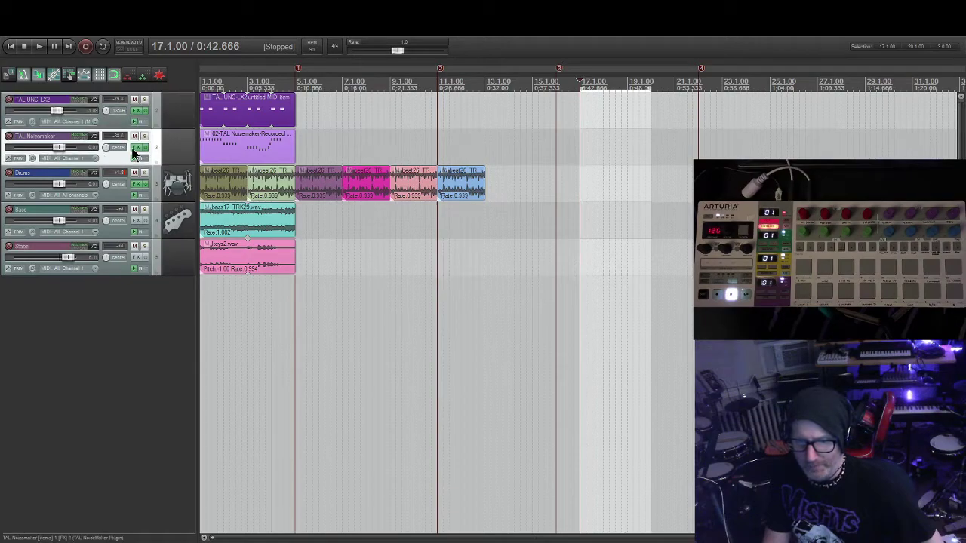
{"action": "left_click", "coordinate": [133, 149]}
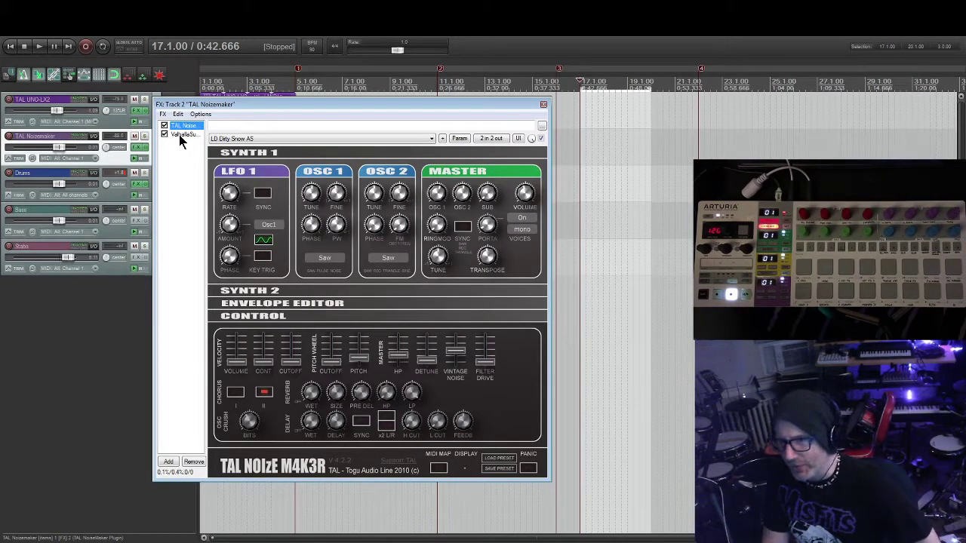
{"action": "left_click", "coordinate": [182, 135]}
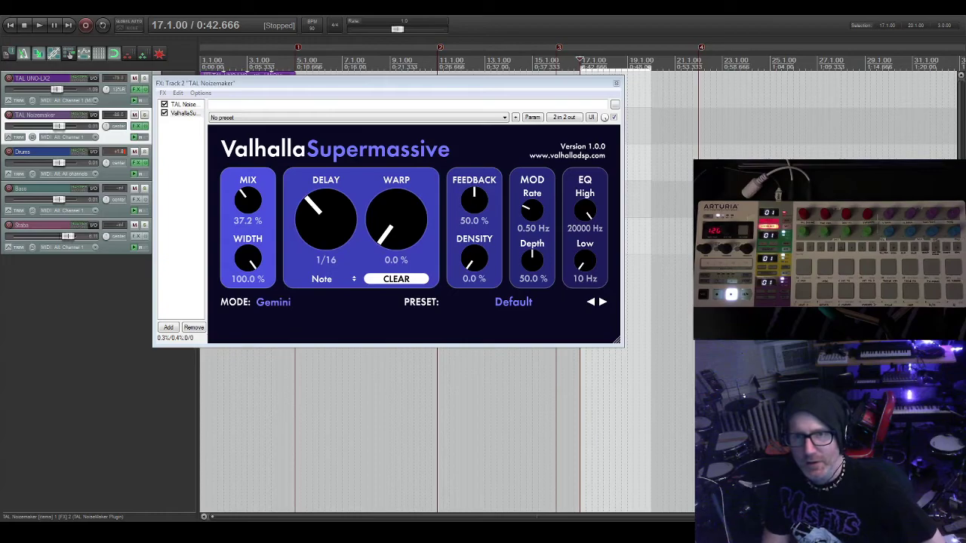
{"action": "left_click_drag", "start_coordinate": [317, 83], "coordinate": [211, 177]}
Step: Open the FX window of the TAL UNO-LX2 track and close it again
{"action": "left_click", "coordinate": [138, 89]}
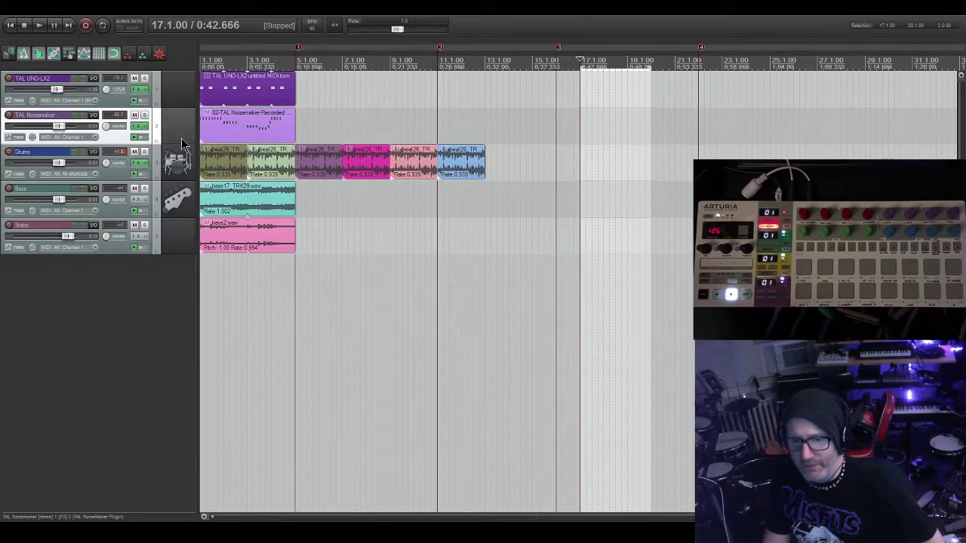
{"action": "left_click", "coordinate": [138, 90]}
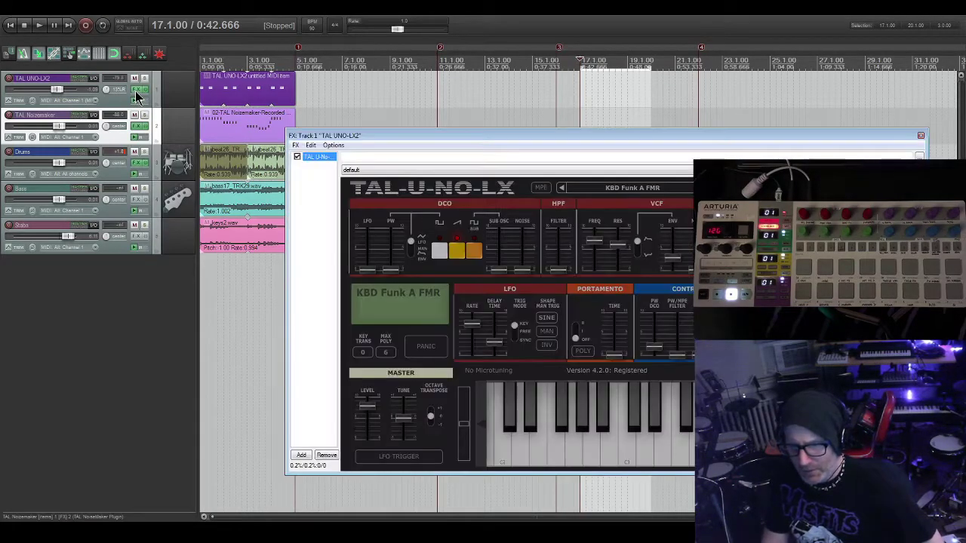
{"action": "left_click", "coordinate": [920, 137]}
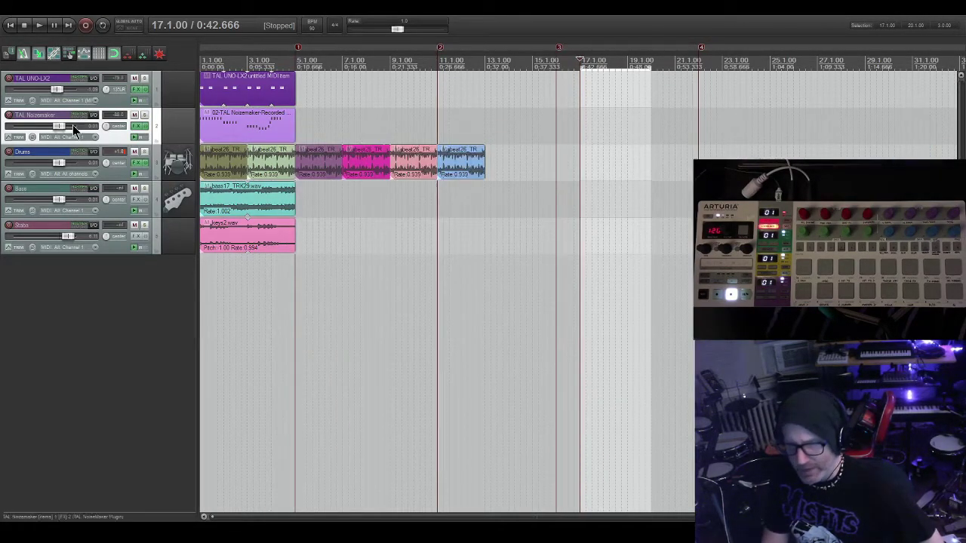
Step: Reopen the TAL Noisemaker track's FX chain, reposition its window and switch between the Valhalla Supermassive and TAL NoiseMaker plugins
{"action": "left_click", "coordinate": [136, 127]}
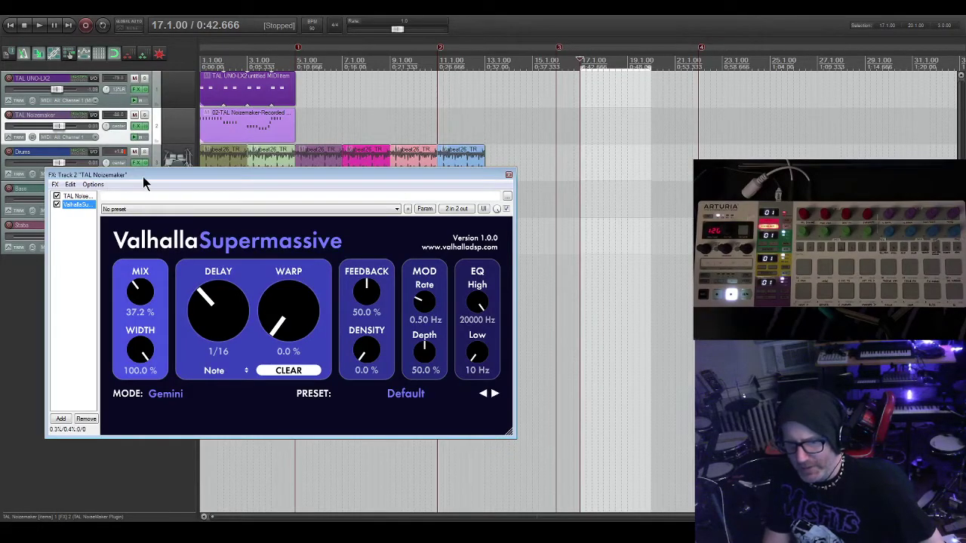
{"action": "left_click_drag", "start_coordinate": [143, 176], "coordinate": [215, 142]}
{"action": "key", "text": "Up"}
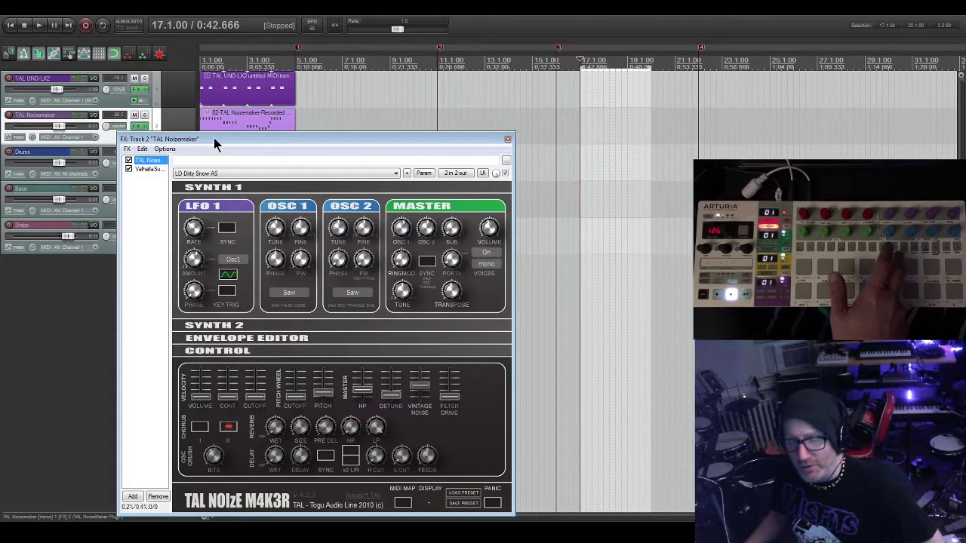
{"action": "key", "text": "Escape"}
{"action": "key", "text": "f"}
{"action": "key", "text": "Down"}
{"action": "key", "text": "Up"}
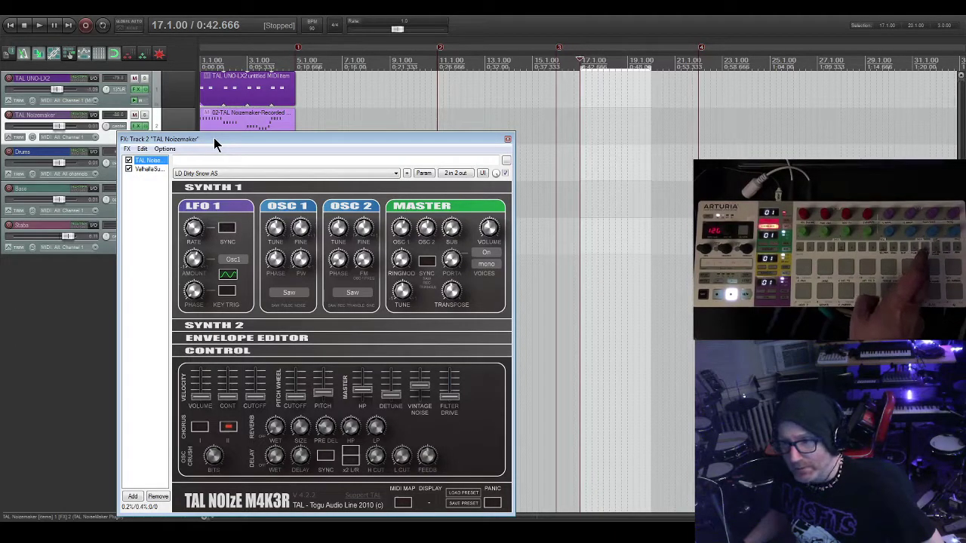
Step: Switch back and forth between the TAL NoiseMaker and Valhalla Supermassive plugins in the TAL Noisemaker FX chain, and close its window
{"action": "key", "text": "Down"}
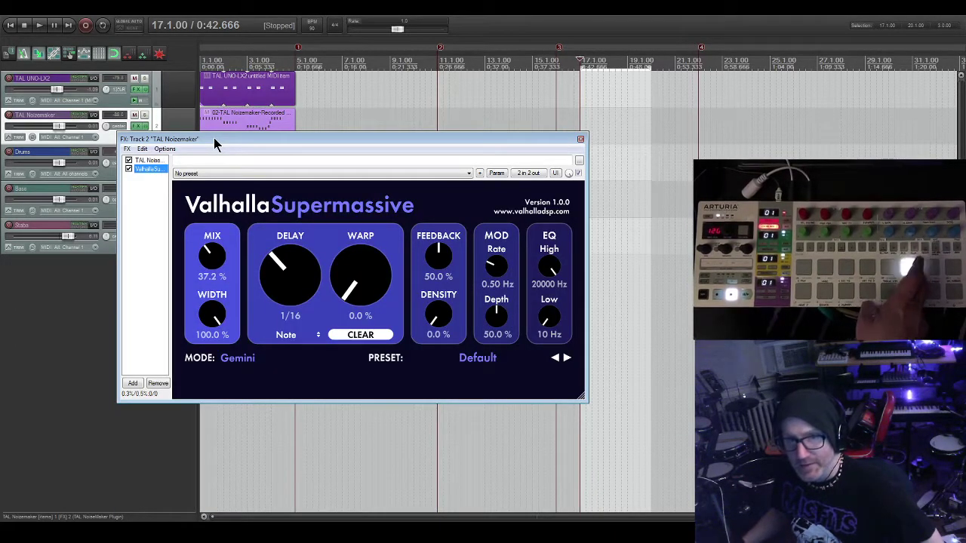
{"action": "key", "text": "Up"}
{"action": "key", "text": "Down"}
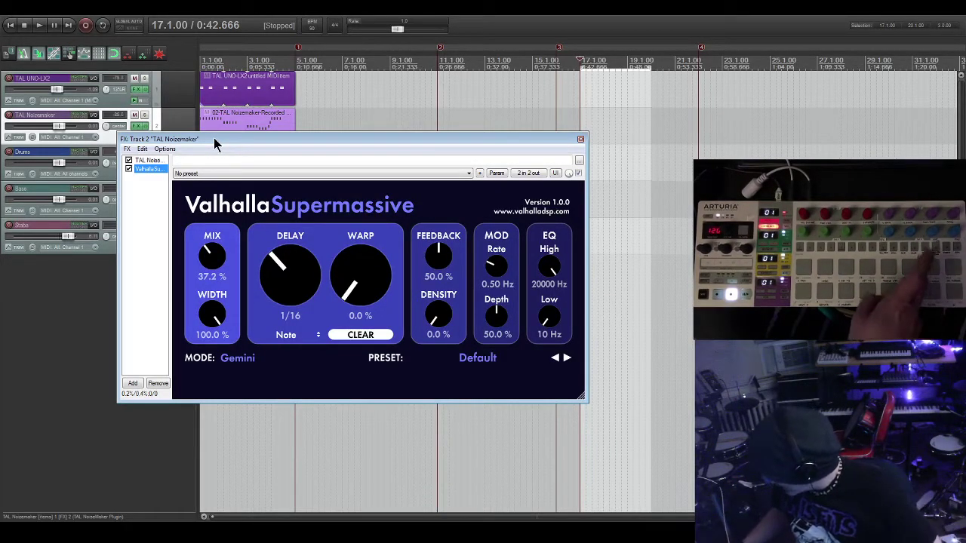
{"action": "key", "text": "Up"}
{"action": "key", "text": "Down"}
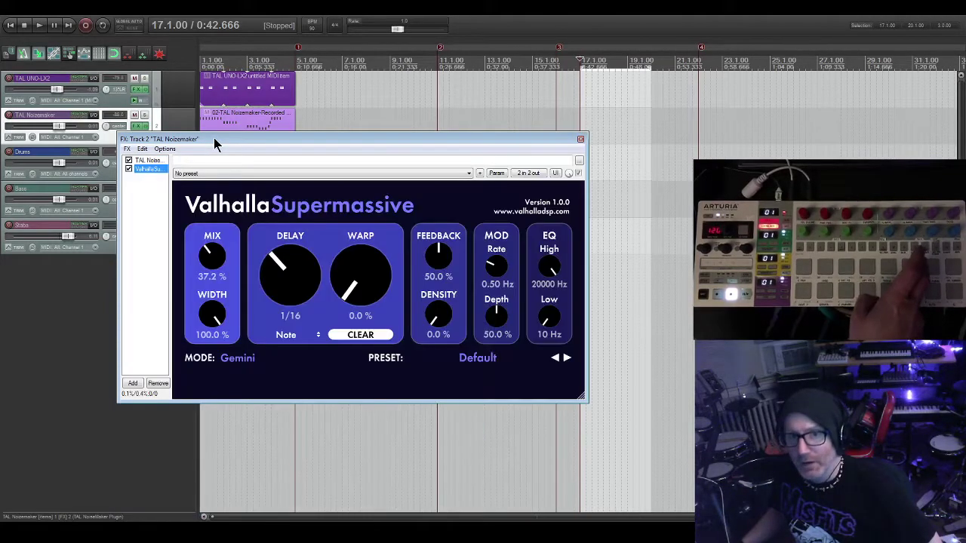
{"action": "key", "text": "Up"}
{"action": "key", "text": "Down"}
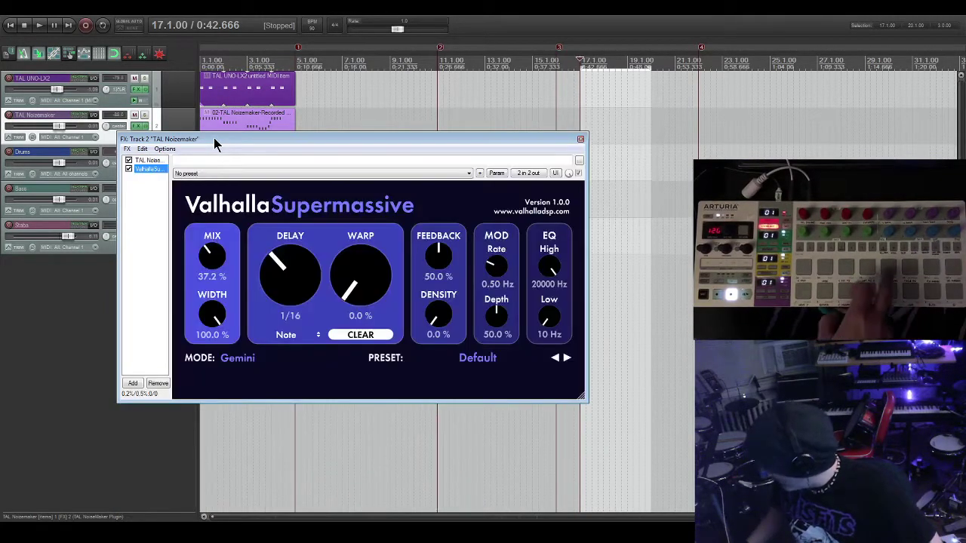
{"action": "key", "text": "Escape"}
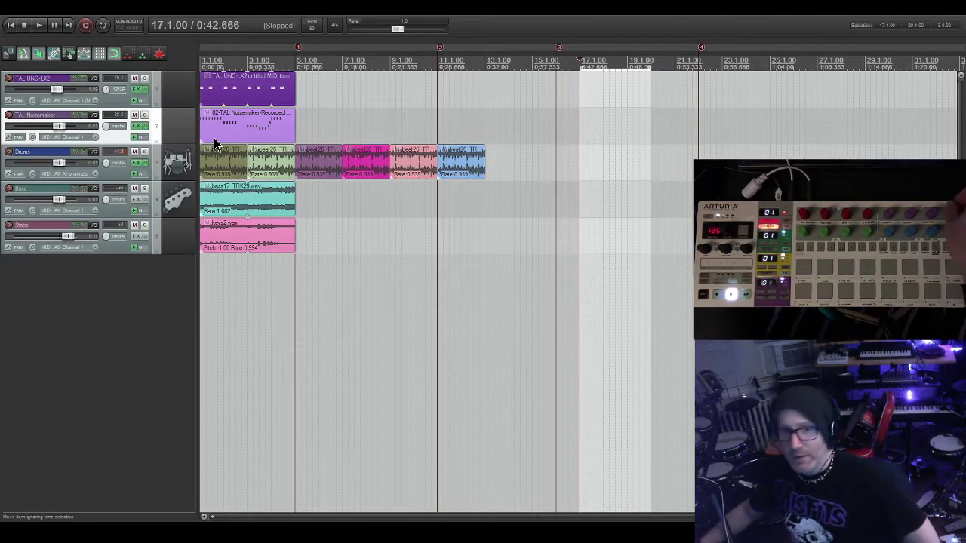
Step: Move the edit cursor to 3.1.00 and step the track selection down and up the track list, ending on TAL UNO-LX2
{"action": "key", "text": "2"}
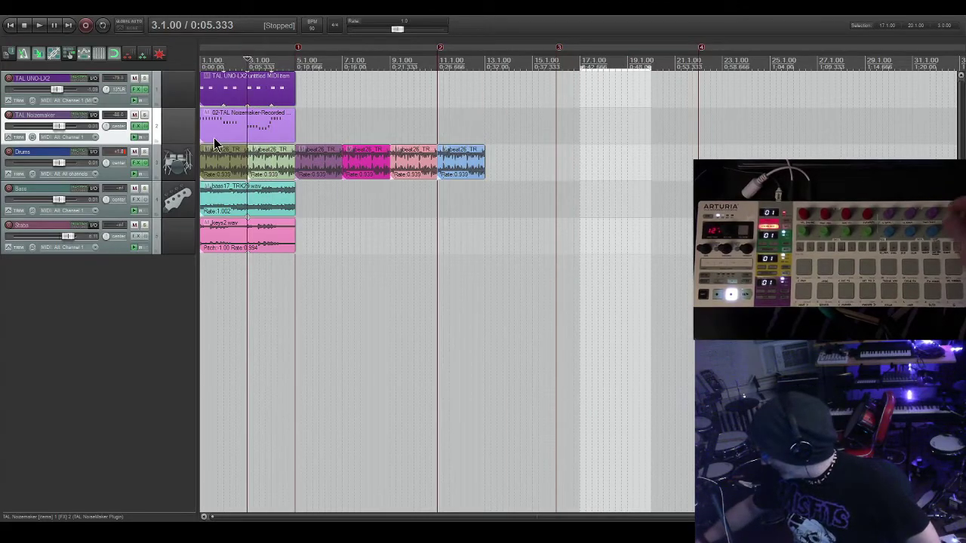
{"action": "key", "text": "Down"}
{"action": "key", "text": "Down"}
{"action": "key", "text": "Down"}
{"action": "key", "text": "Up"}
{"action": "key", "text": "Up"}
{"action": "key", "text": "Down"}
{"action": "key", "text": "Down"}
{"action": "key", "text": "Up"}
{"action": "key", "text": "Up"}
{"action": "key", "text": "Up"}
{"action": "key", "text": "Up"}
{"action": "key", "text": "Down"}
{"action": "key", "text": "Up"}
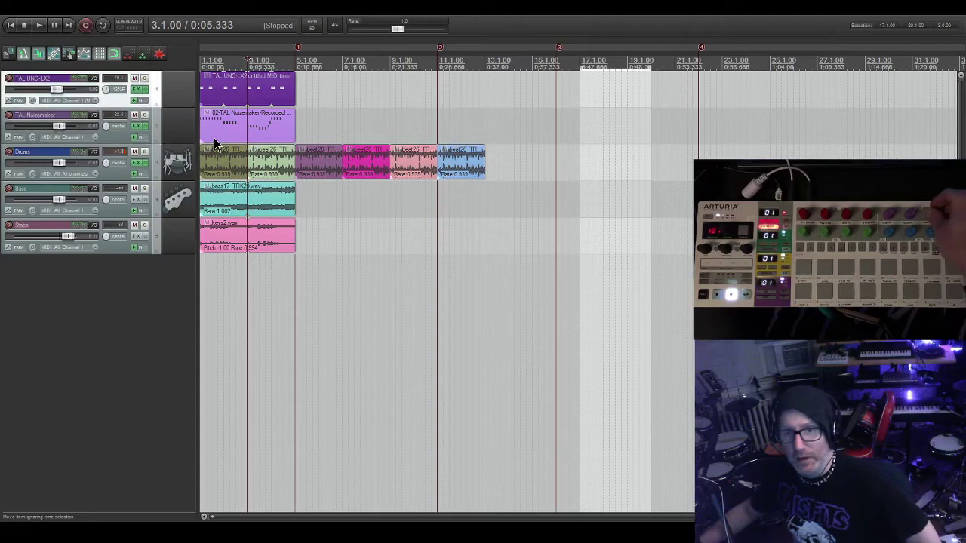
Step: Show and hide the FX window of the TAL UNO-LX2 track and of the TAL Noisemaker track in turn
{"action": "key", "text": "f"}
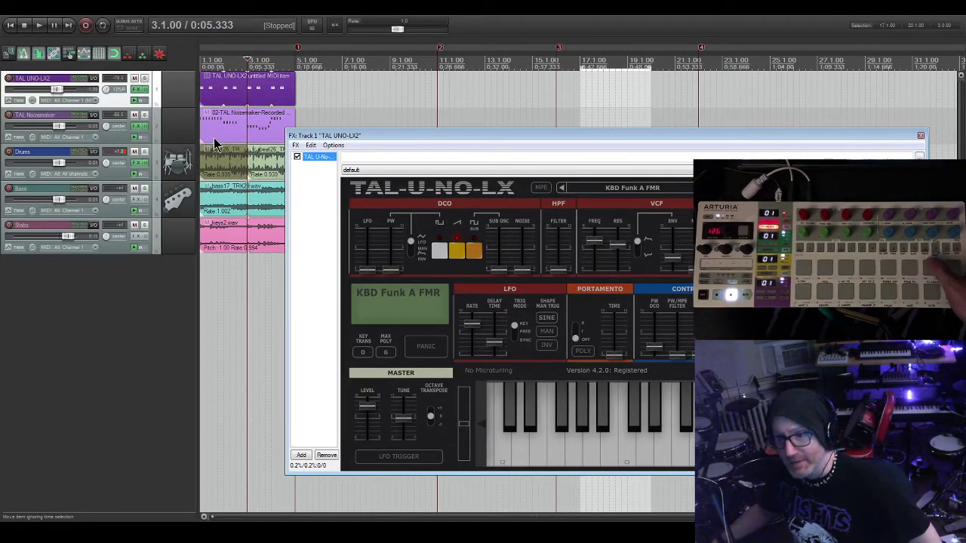
{"action": "key", "text": "f"}
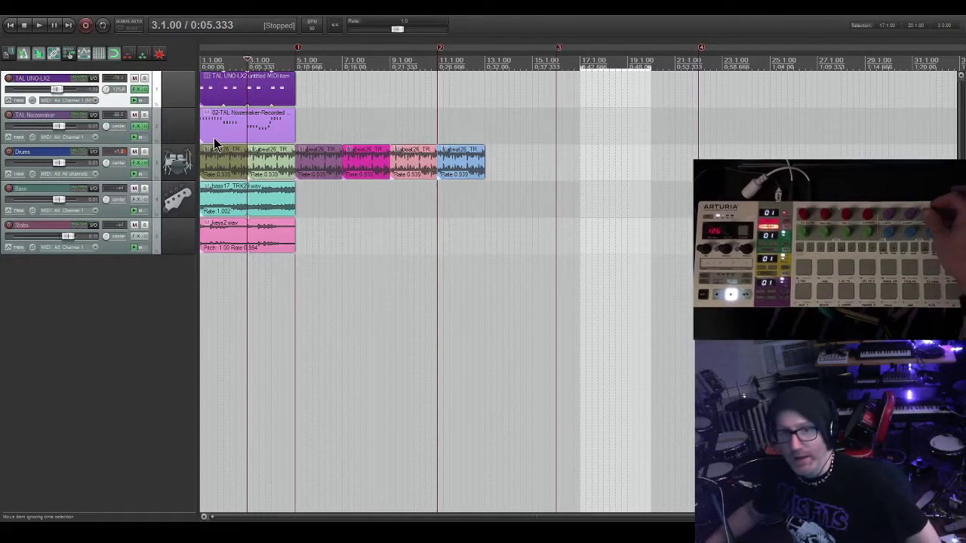
{"action": "left_click", "coordinate": [213, 138]}
{"action": "key", "text": "f"}
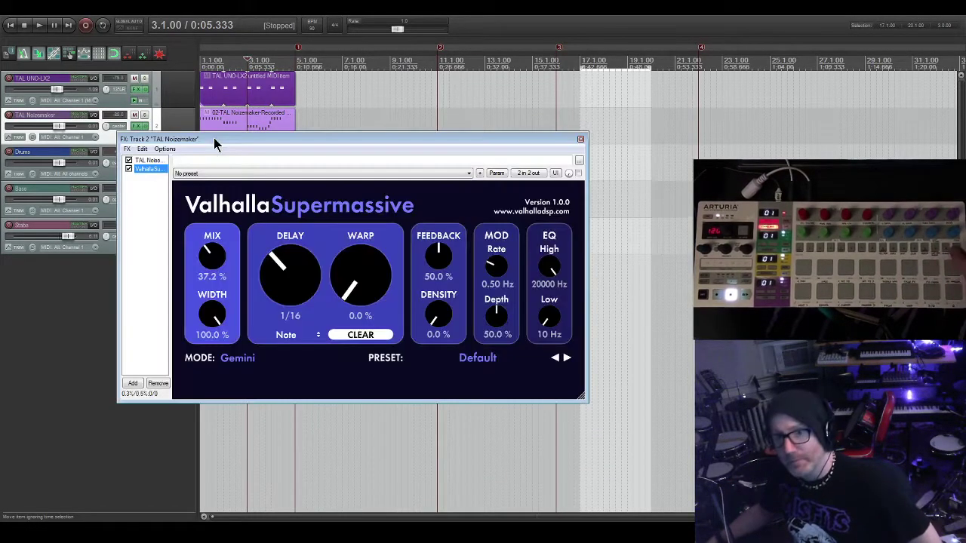
{"action": "key", "text": "f"}
Step: Select the Drums track, show its FX window and hide it again
{"action": "key", "text": "Down"}
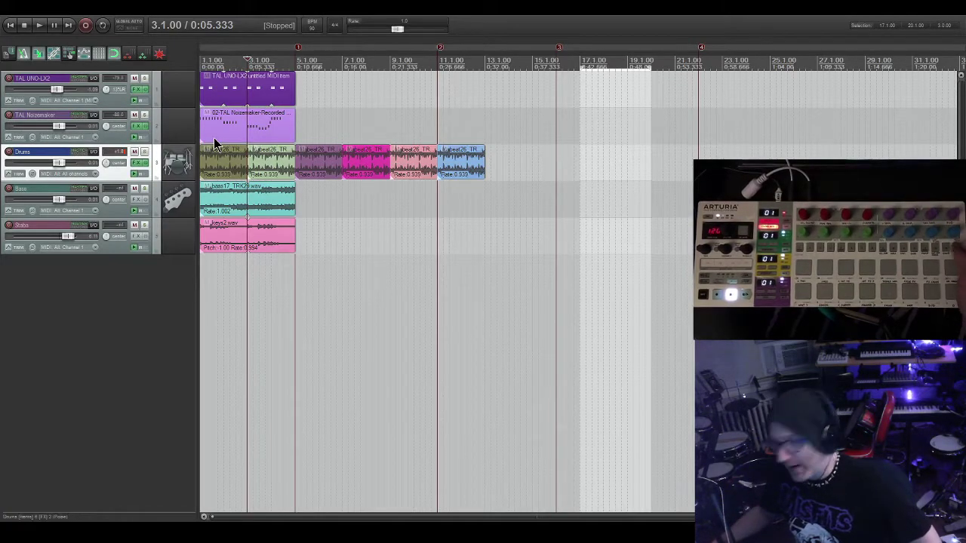
{"action": "key", "text": "f"}
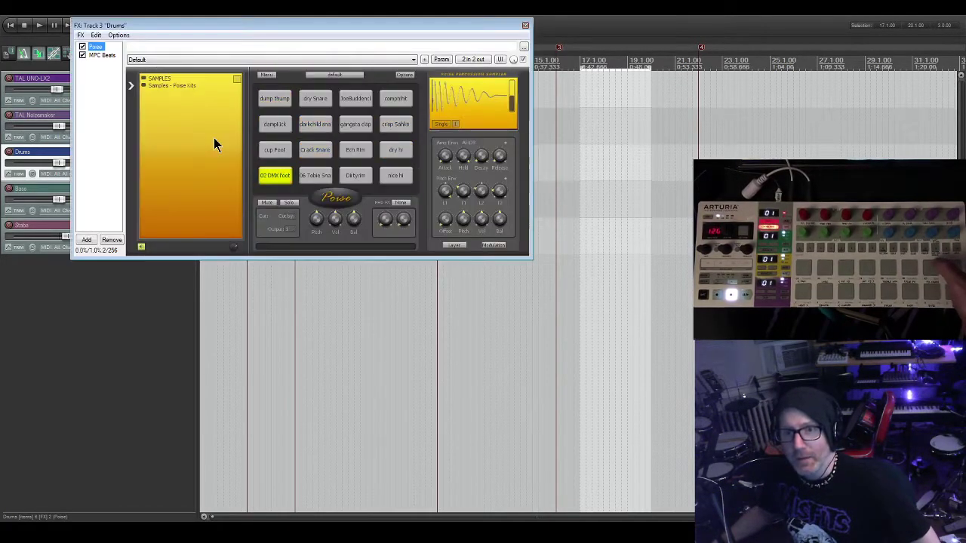
{"action": "key", "text": "f"}
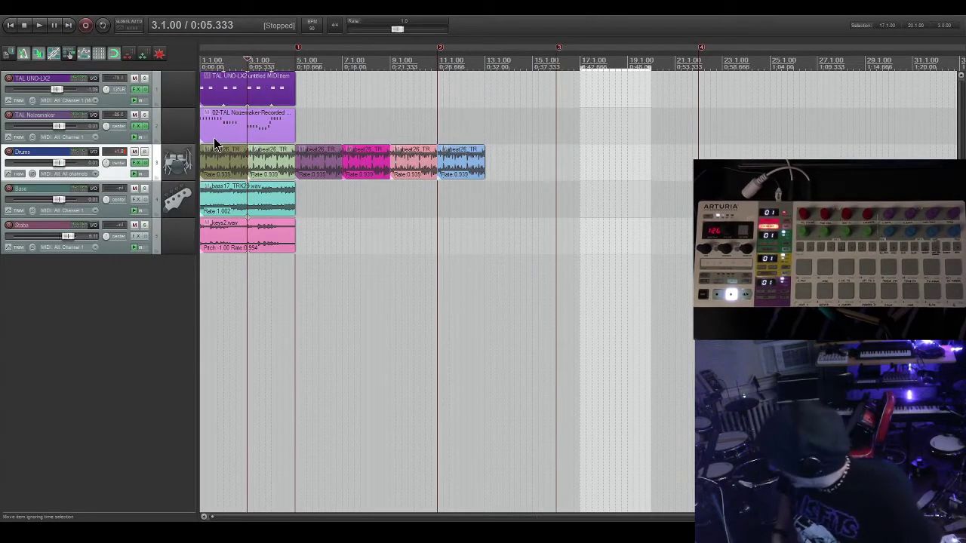